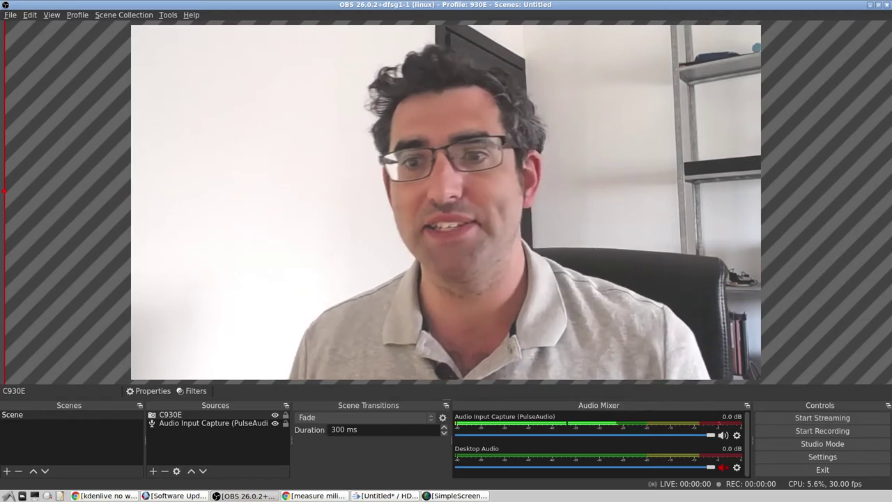
# Step: Record a roughly 20-second clap test with the Audio Input Capture and C930E sources, then stop it
pyautogui.click(812, 429)
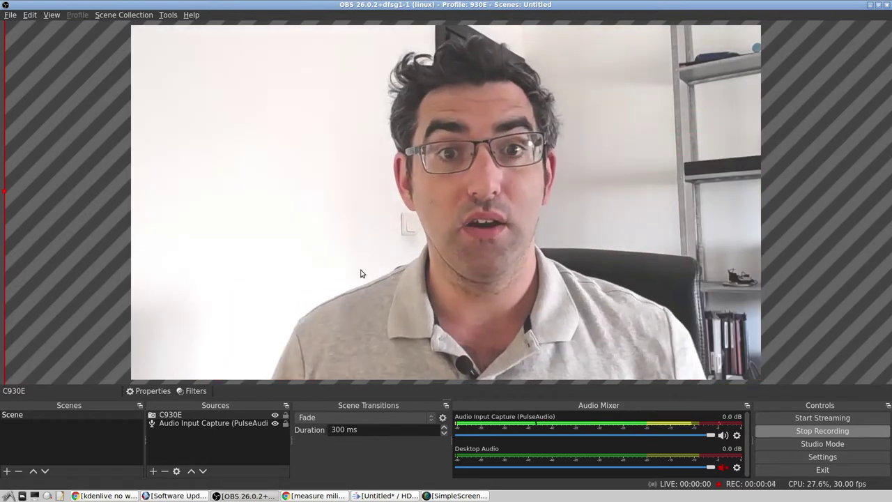
pyautogui.click(216, 436)
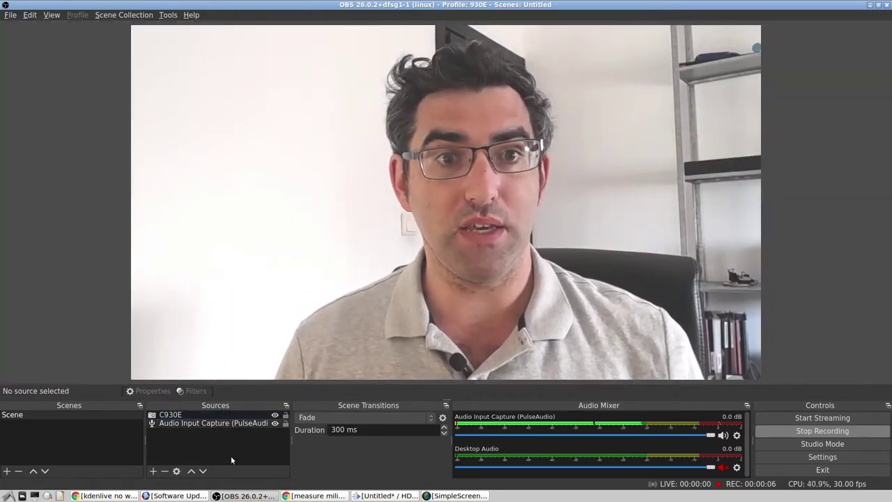
pyautogui.click(226, 422)
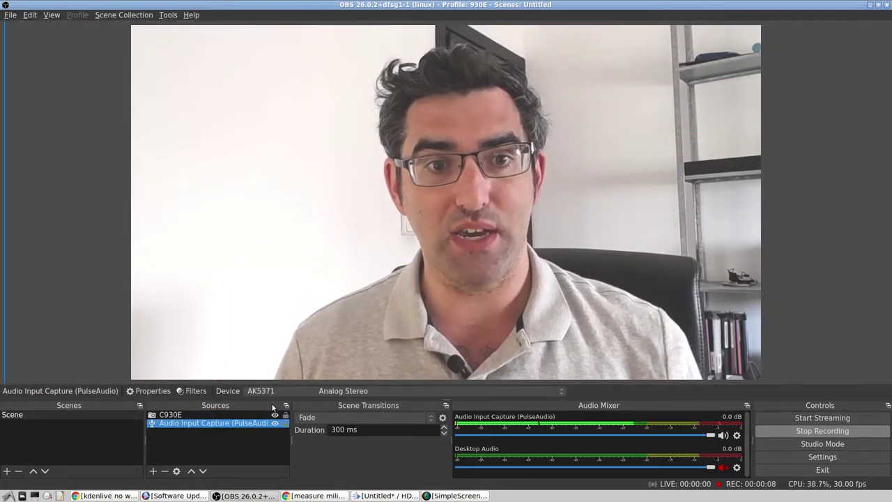
pyautogui.click(267, 281)
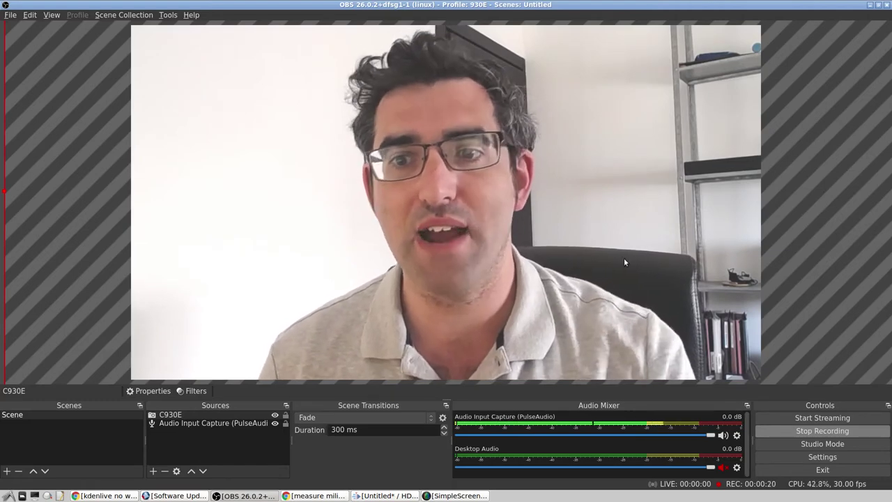
pyautogui.click(793, 433)
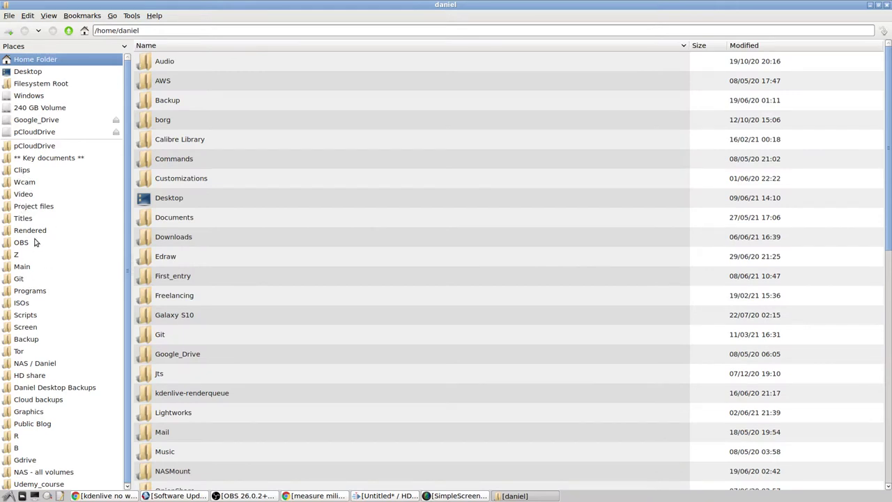
# Step: Open the Video/Clips/OBS folder and delete every old clip from Kdenlive's timeline
pyautogui.click(20, 241)
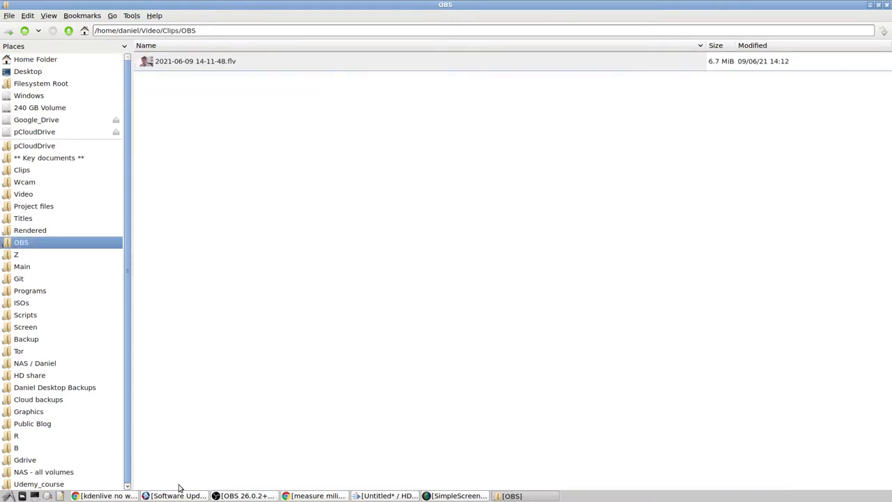
pyautogui.click(387, 495)
pyautogui.click(189, 350)
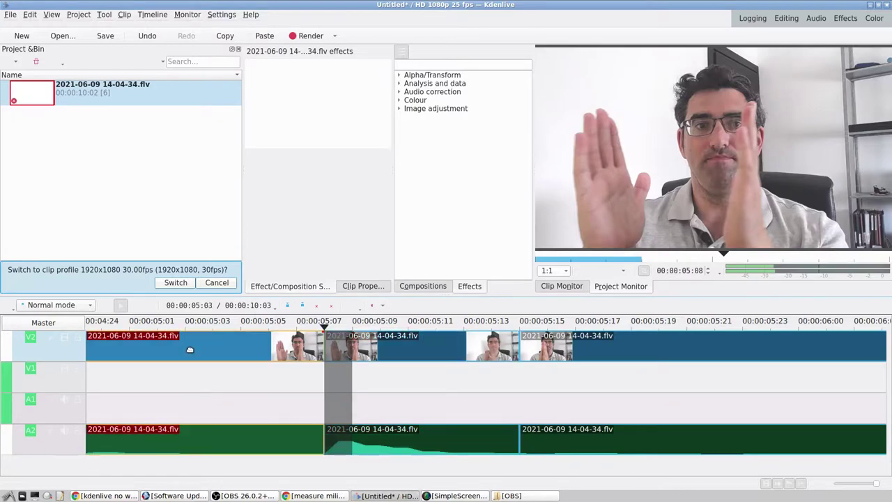
pyautogui.hotkey('ctrl', 'a')
pyautogui.press('Delete')
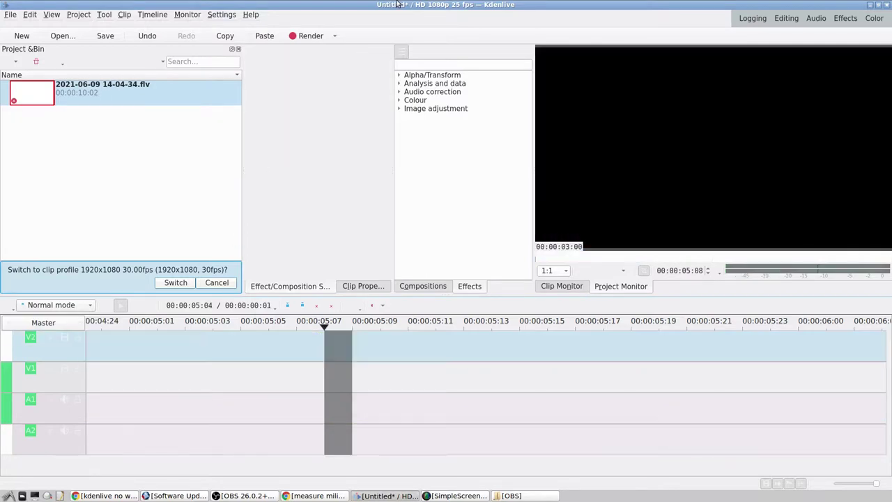
pyautogui.hotkey('alt', 'Tab')
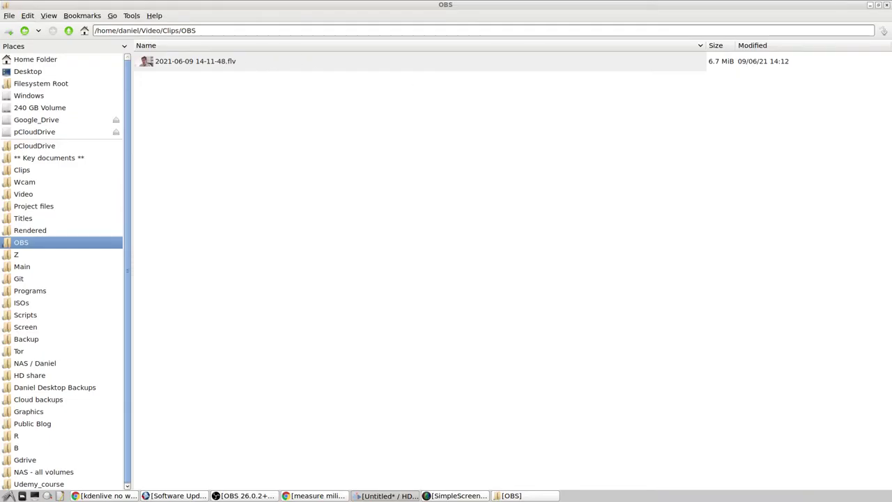
pyautogui.click(246, 70)
pyautogui.hotkey('alt', 'Tab')
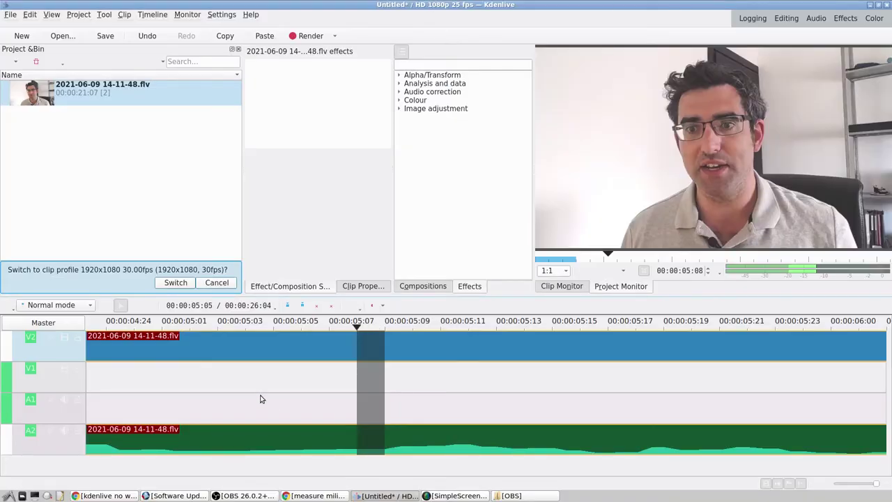
pyautogui.keyDown('ctrl'); pyautogui.scroll(-3, 259, 371); pyautogui.keyUp('ctrl')
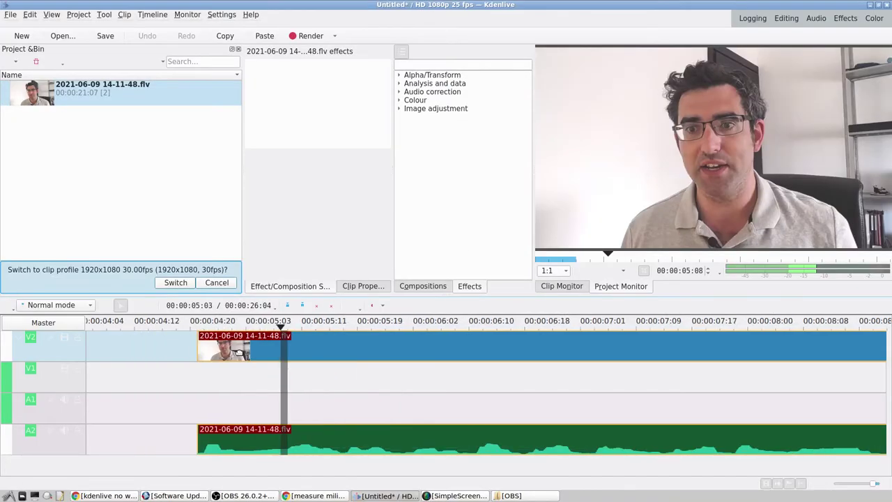
pyautogui.hotkey('ctrl', 'z')
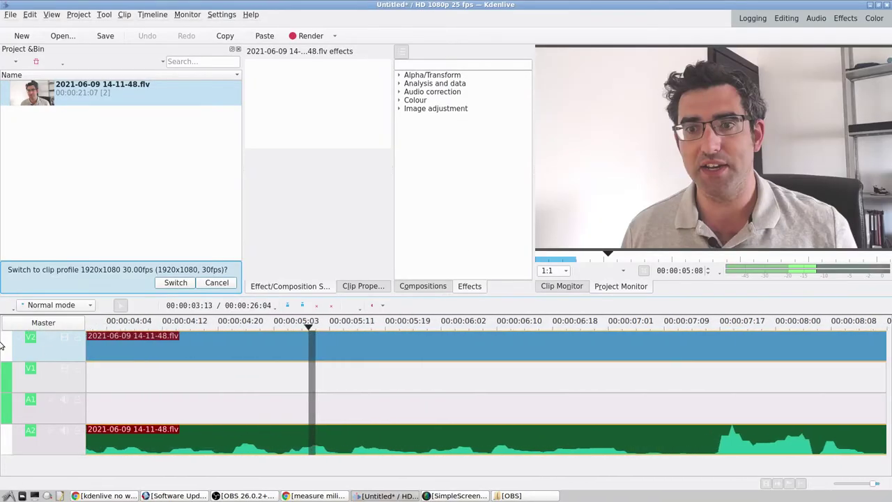
pyautogui.scroll(10, 1, 344)
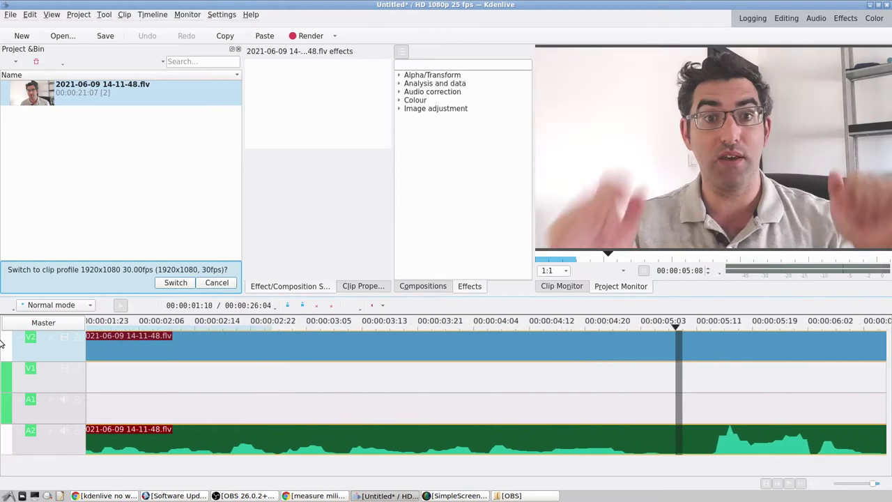
pyautogui.scroll(2, 1, 344)
pyautogui.keyDown('ctrl'); pyautogui.scroll(-6, 1, 344); pyautogui.keyUp('ctrl')
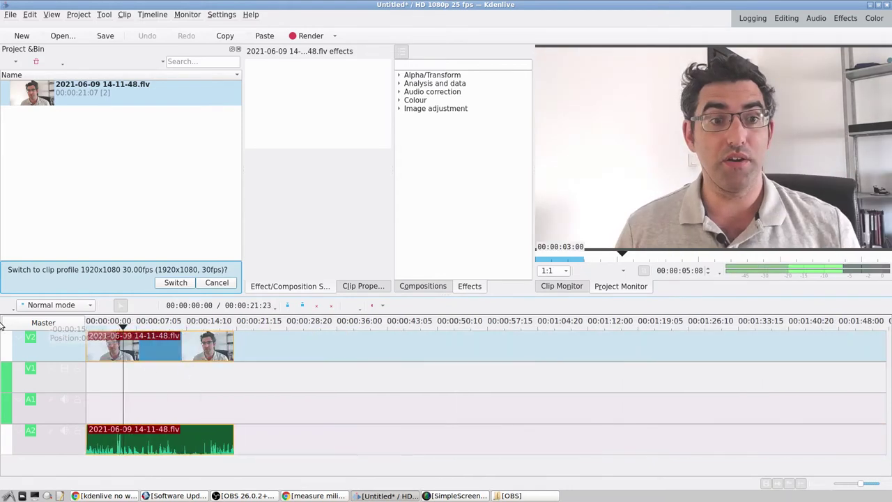
# Step: Place the clip at the timeline start and switch the project to its 1920x1080 30fps profile
pyautogui.moveTo(2, 322); pyautogui.dragTo(3, 323)
pyautogui.click(176, 284)
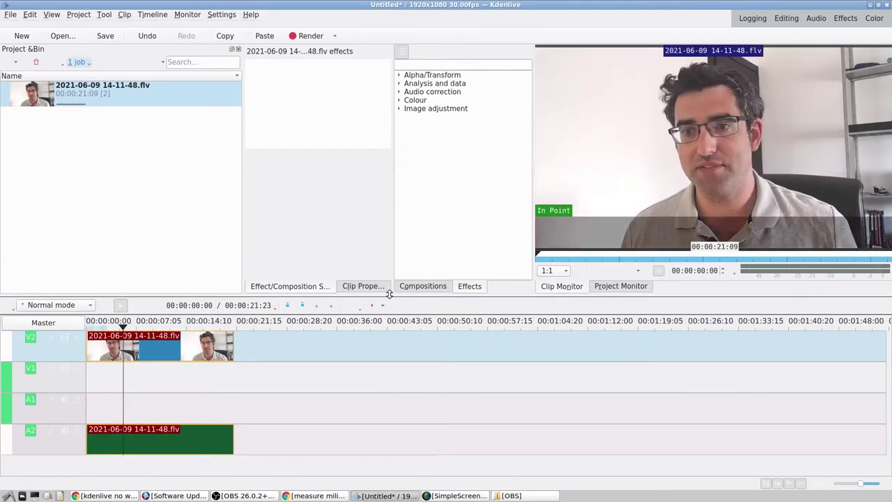
pyautogui.keyDown('ctrl'); pyautogui.scroll(3, 130, 394); pyautogui.keyUp('ctrl')
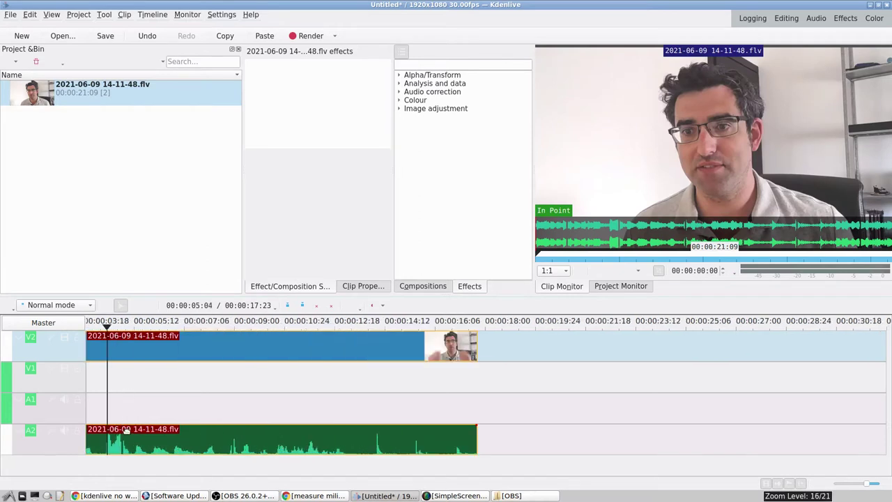
# Step: Play the clip and scrub the playhead to the clap near 00:00:14:03
pyautogui.press('space')
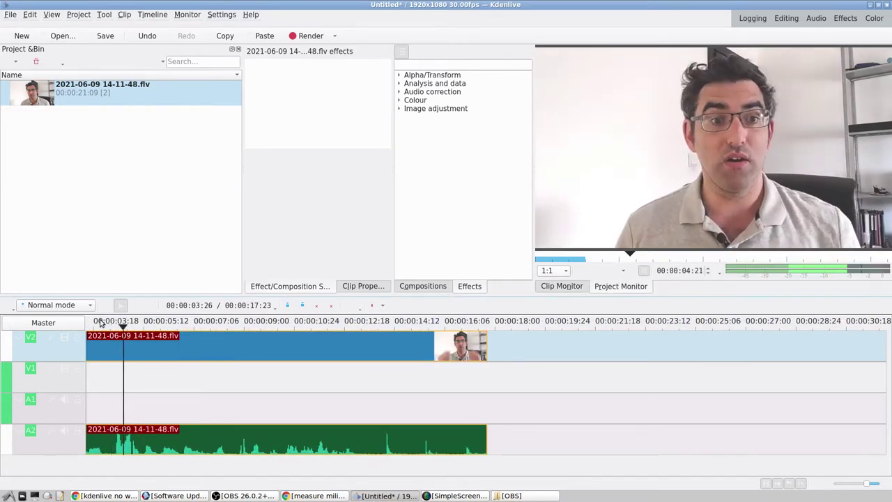
pyautogui.keyDown('ctrl'); pyautogui.scroll(1, 193, 392); pyautogui.keyUp('ctrl')
pyautogui.keyDown('ctrl'); pyautogui.scroll(-1, 400, 412); pyautogui.keyUp('ctrl')
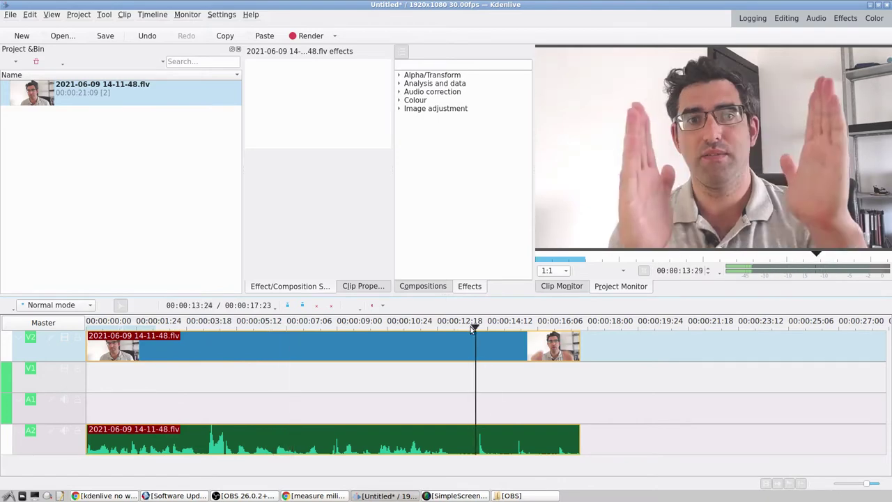
pyautogui.keyDown('ctrl'); pyautogui.scroll(3, 516, 435); pyautogui.keyUp('ctrl')
pyautogui.click(343, 323)
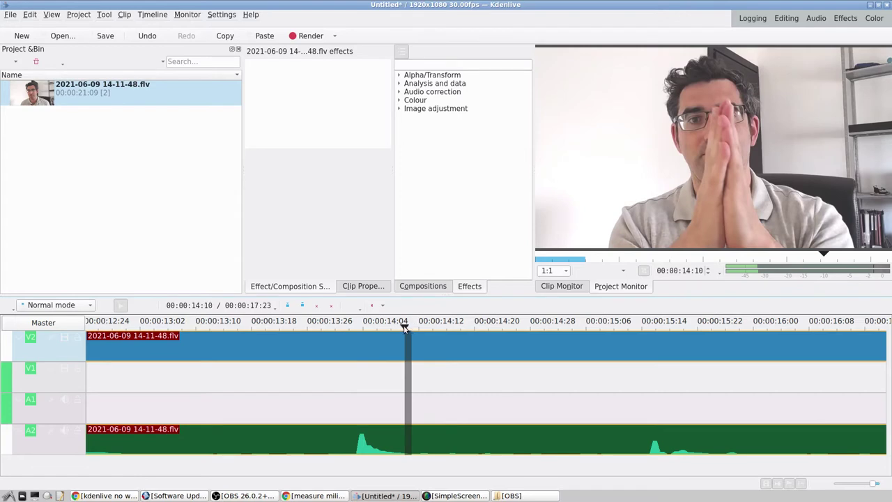
pyautogui.moveTo(404, 327); pyautogui.dragTo(358, 325)
# Step: Cut the clip's video and audio at the clap near 00:00:14:03, then nudge the playhead past the cut
pyautogui.rightClick(382, 347)
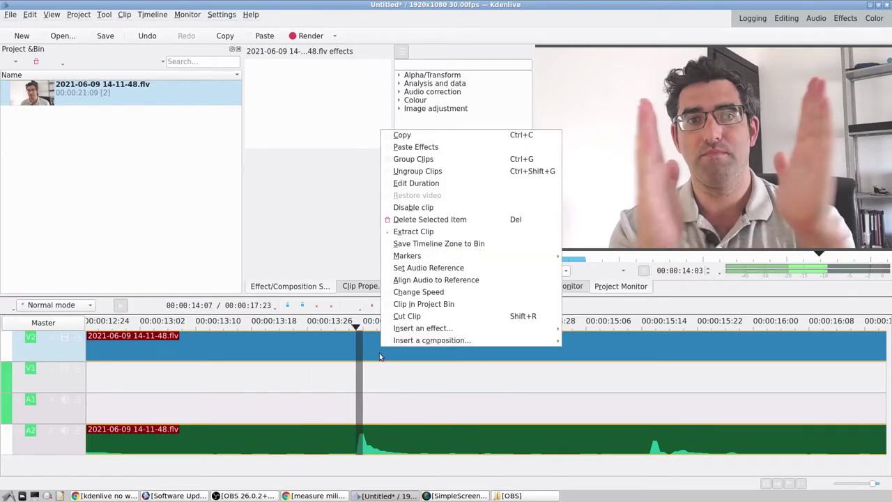
pyautogui.click(452, 315)
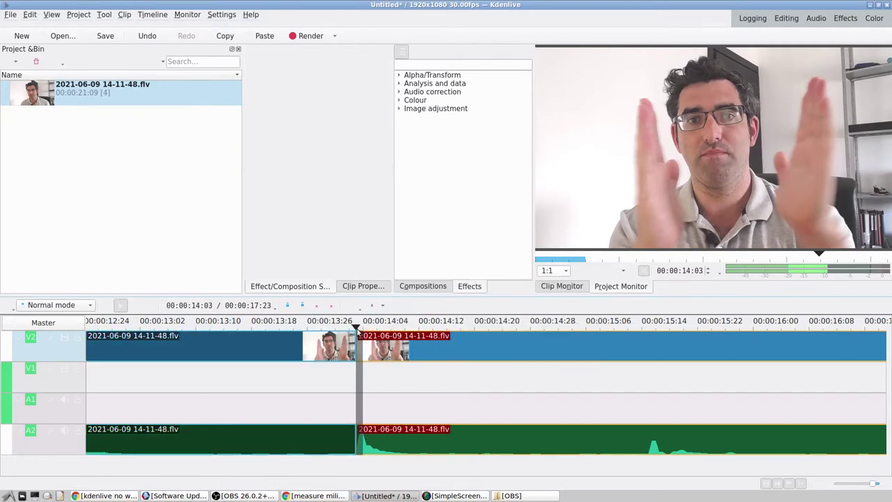
pyautogui.moveTo(357, 329)
pyautogui.mouseDown()
pyautogui.moveTo(393, 326)
pyautogui.moveTo(371, 326)
pyautogui.mouseUp()
pyautogui.scroll(2, 374, 345)
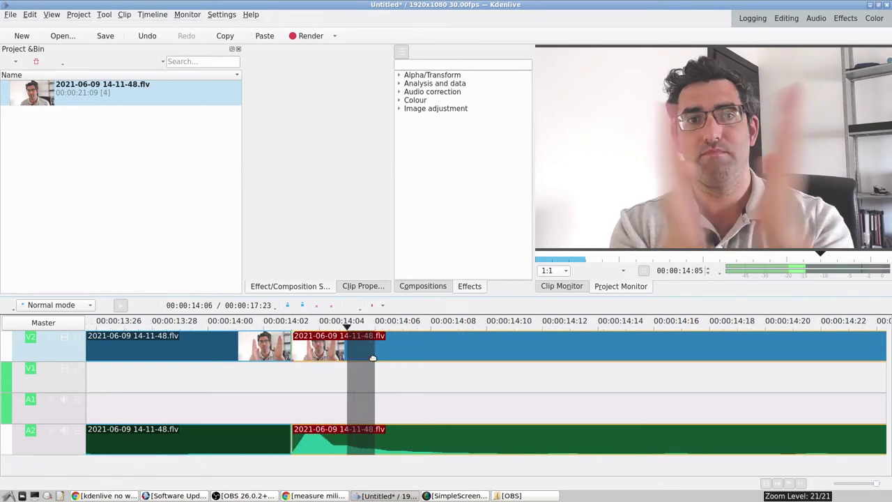
pyautogui.moveTo(368, 329); pyautogui.dragTo(375, 326)
# Step: Step back and forth frame by frame through the clap until the hands meet around 00:00:14:08
pyautogui.press('Right')
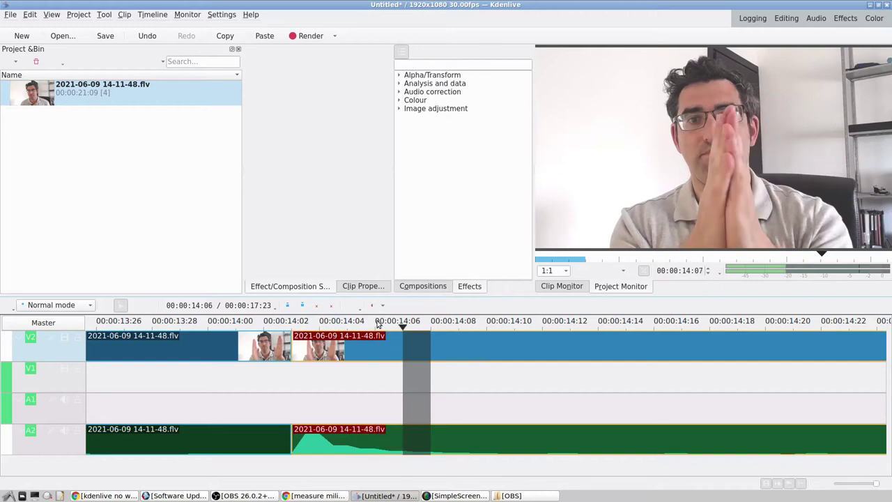
pyautogui.press('Right')
pyautogui.press('Right')
pyautogui.press('Right')
pyautogui.press('Right')
pyautogui.press('Right')
pyautogui.press('Right')
pyautogui.press('Right')
pyautogui.press('Right')
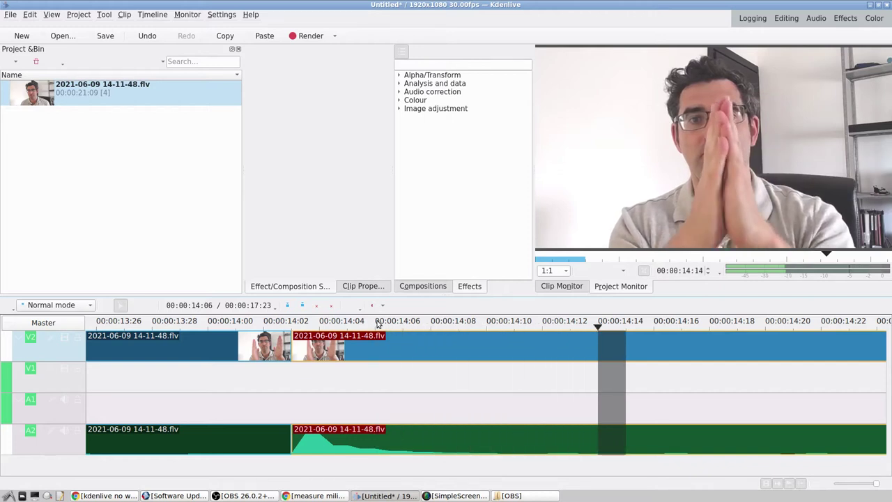
pyautogui.press('Right')
pyautogui.press('Right')
pyautogui.press('Right')
pyautogui.press('Right')
pyautogui.press('Right')
pyautogui.press('Right')
pyautogui.press('Left')
pyautogui.press('Left')
pyautogui.press('Left')
pyautogui.press('Left')
pyautogui.press('Left')
pyautogui.press('Left')
pyautogui.press('Left')
pyautogui.press('Left')
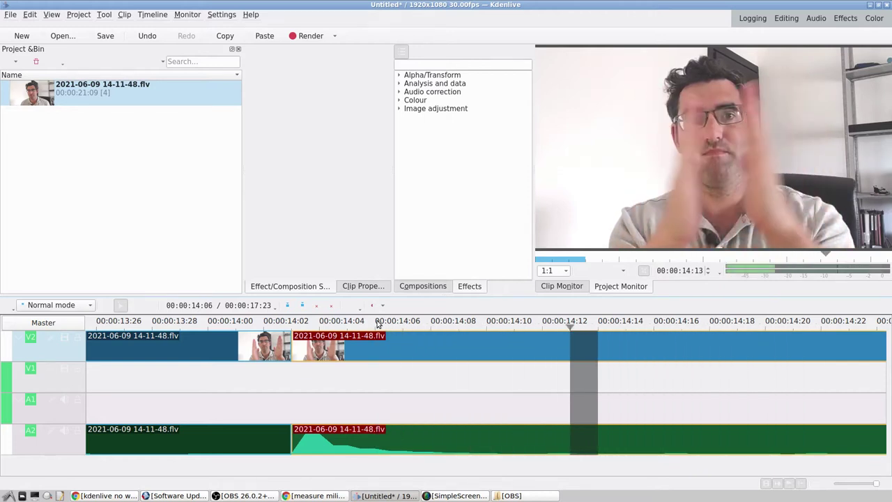
pyautogui.press('Left')
pyautogui.press('Left')
pyautogui.press('Left')
pyautogui.press('Left')
pyautogui.press('Left')
pyautogui.press('Left')
pyautogui.press('Left')
pyautogui.press('Left')
pyautogui.press('Left')
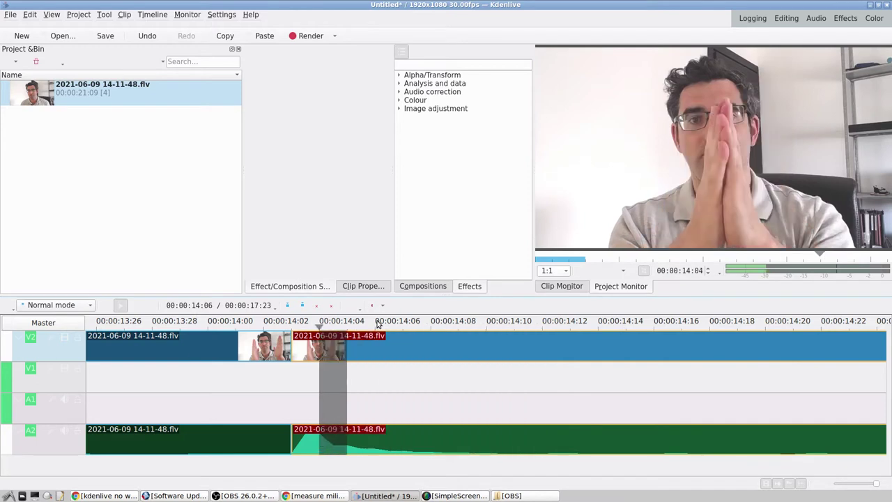
pyautogui.press('Left')
pyautogui.press('Left')
pyautogui.press('Right')
pyautogui.press('Right')
pyautogui.press('Right')
pyautogui.press('Right')
pyautogui.press('Left')
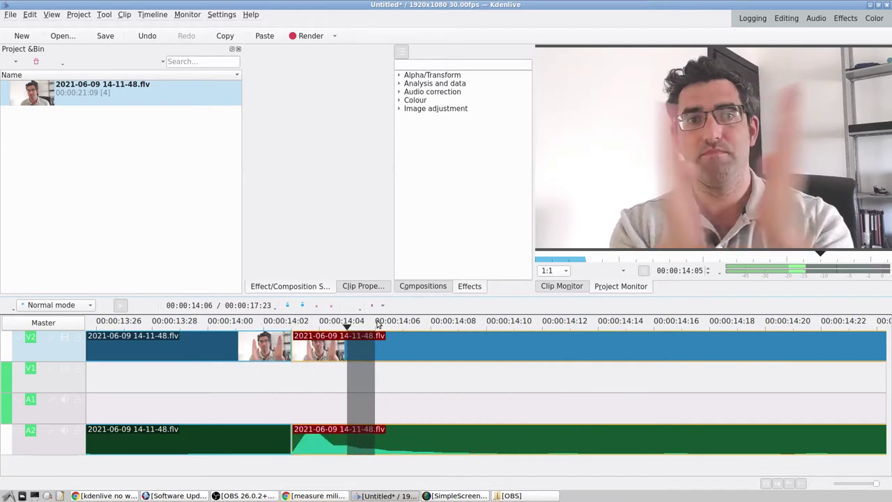
pyautogui.press('Left')
pyautogui.press('Left')
pyautogui.press('Right')
pyautogui.press('Right')
pyautogui.press('Right')
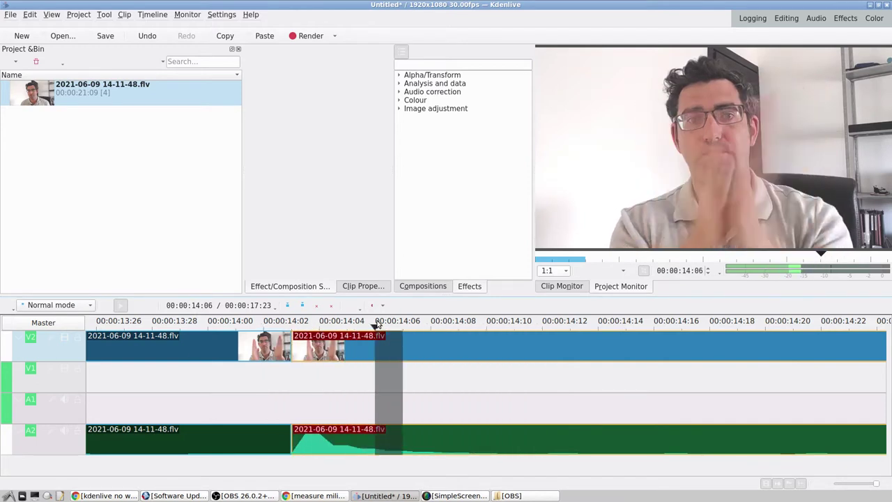
pyautogui.press('Right')
pyautogui.press('Left')
pyautogui.press('Right')
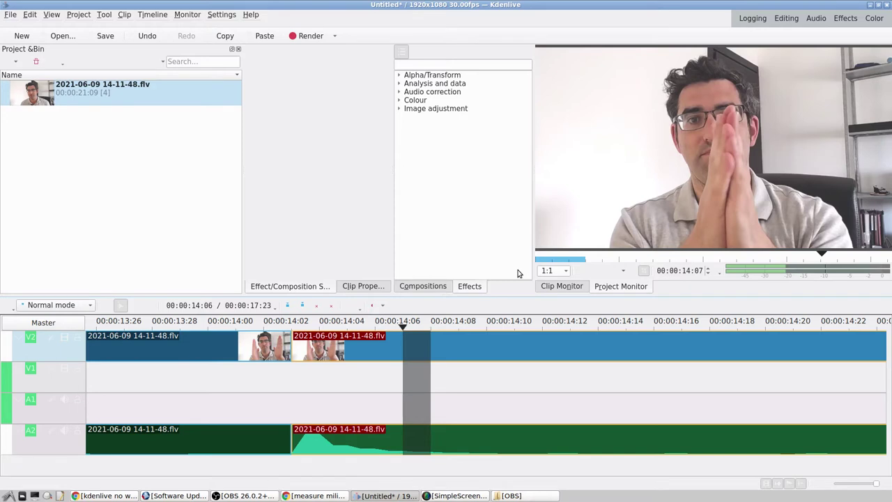
pyautogui.press('Right')
pyautogui.press('Right')
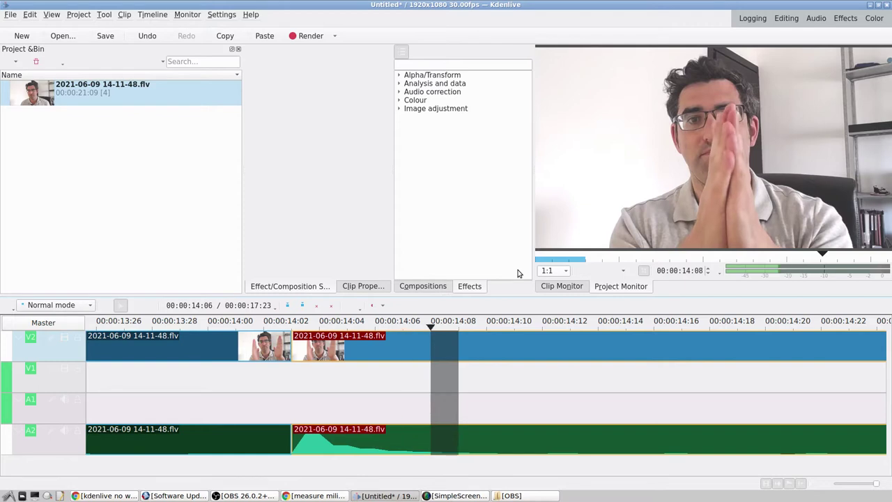
# Step: Cut the clip at 14:08 and confirm in Edit Duration that the clap piece lasts six frames
pyautogui.rightClick(526, 347)
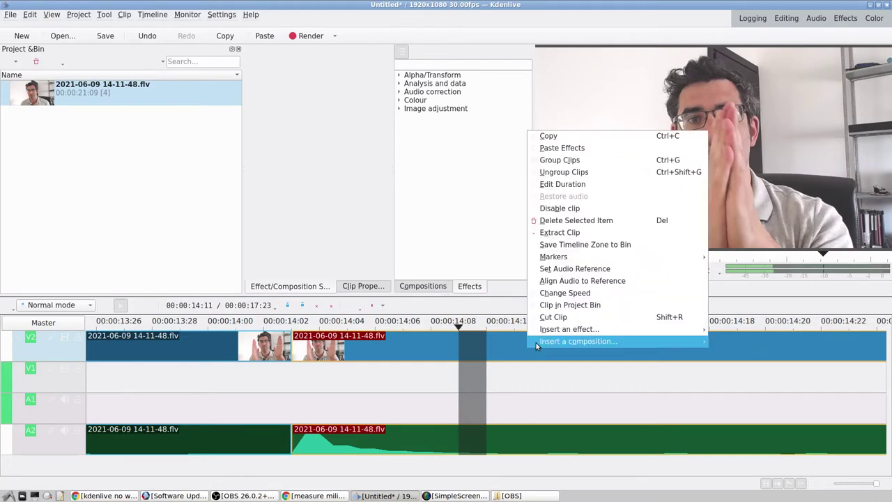
pyautogui.click(556, 317)
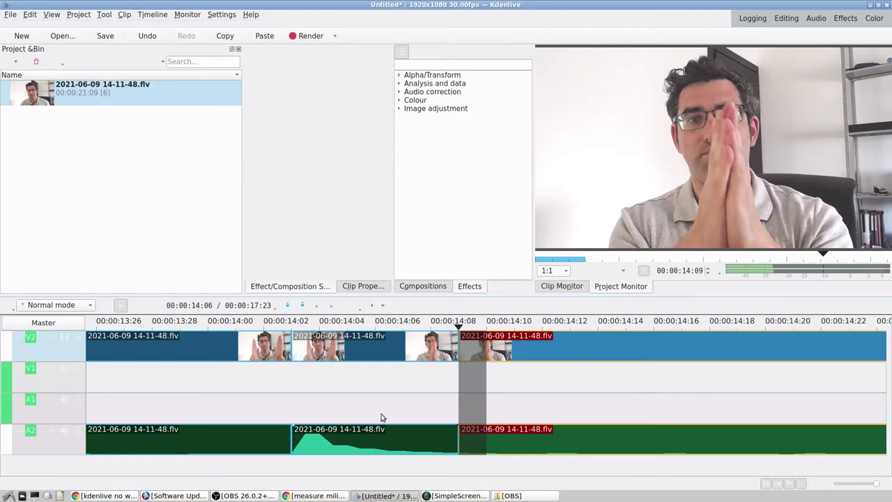
pyautogui.click(391, 336)
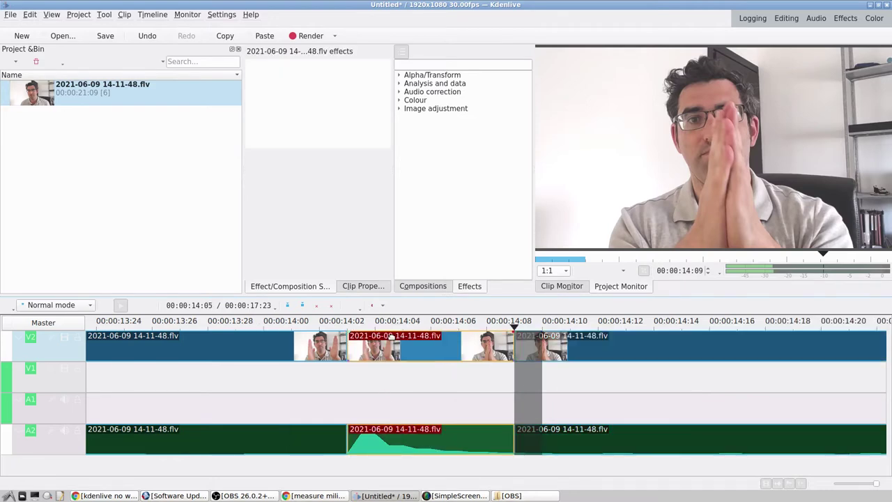
pyautogui.rightClick(390, 336)
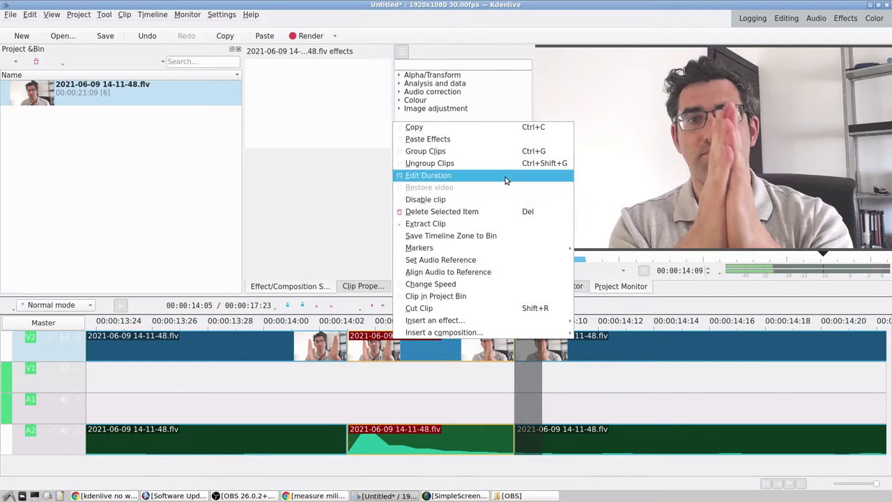
pyautogui.click(507, 180)
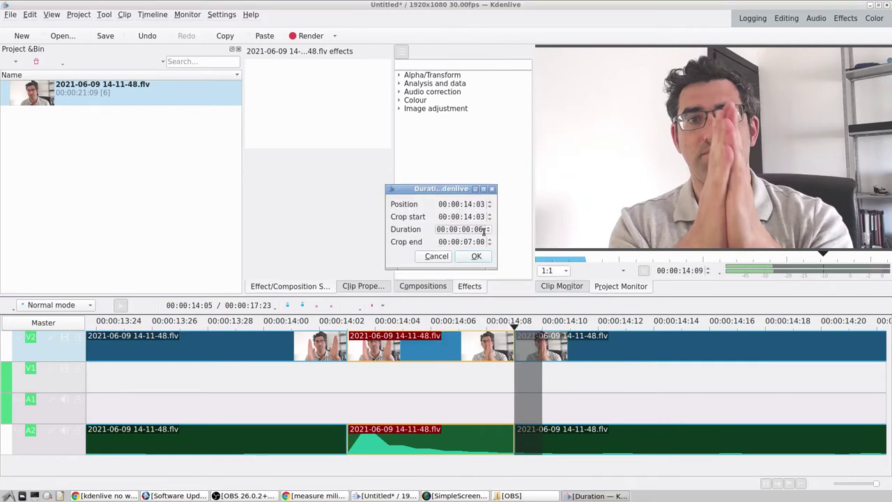
pyautogui.click(437, 256)
pyautogui.hotkey('alt', 'Tab')
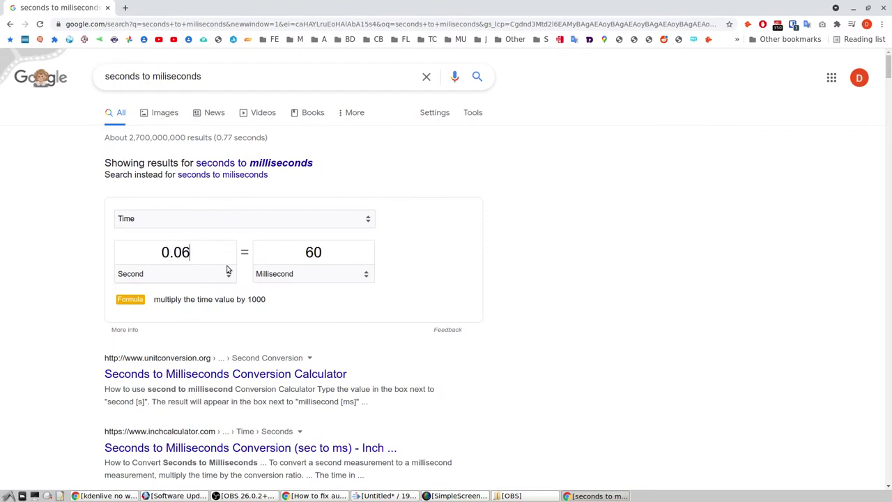
# Step: Close Chrome after confirming 0.06 s equals 60 ms, and bring OBS Studio to the front
pyautogui.click(880, 8)
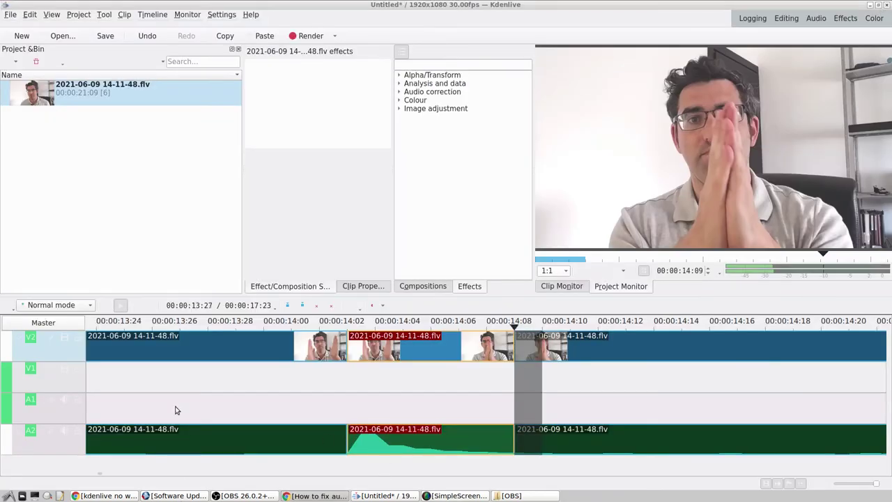
pyautogui.click(518, 497)
pyautogui.click(517, 496)
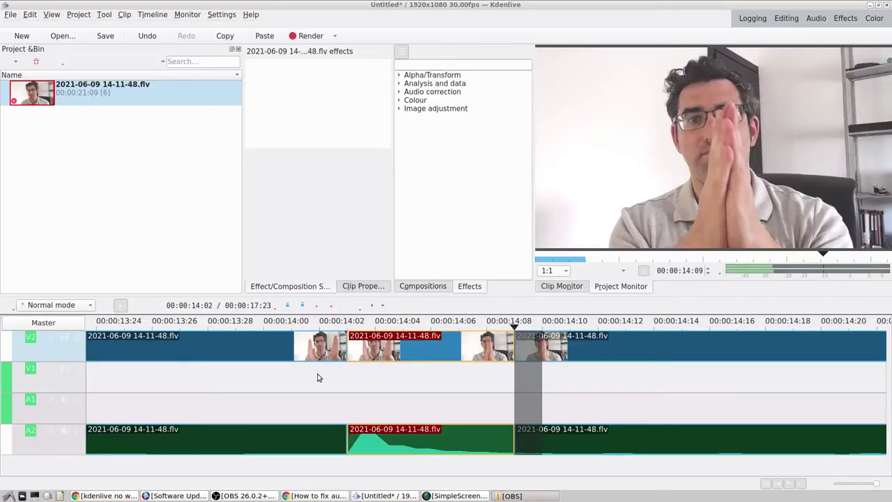
pyautogui.click(216, 496)
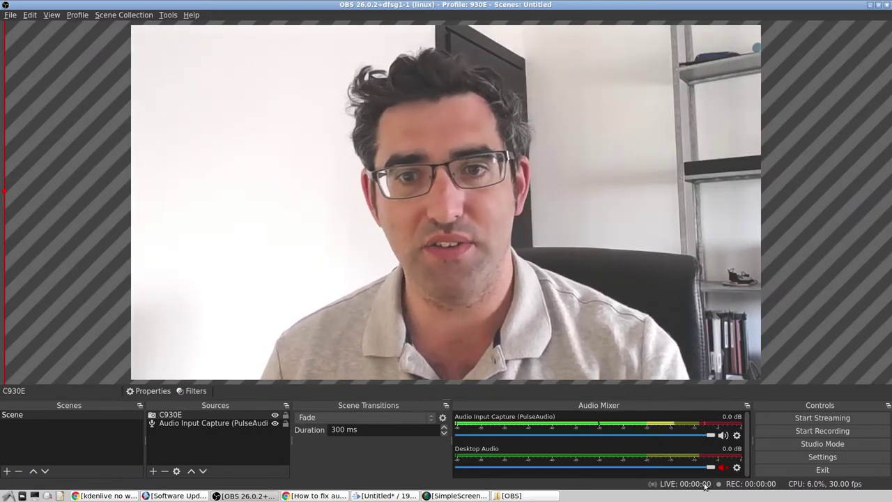
# Step: Set the Audio Input Capture sync offset to 60 ms in Advanced Audio Properties
pyautogui.click(737, 436)
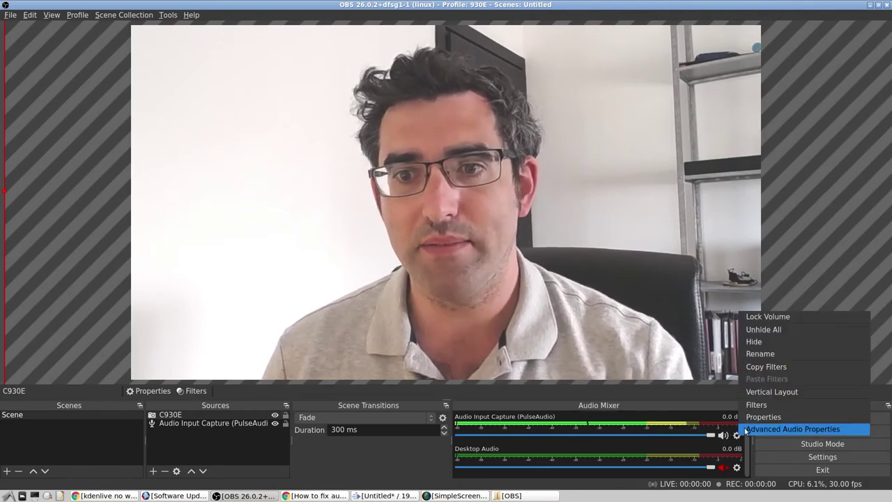
pyautogui.click(780, 430)
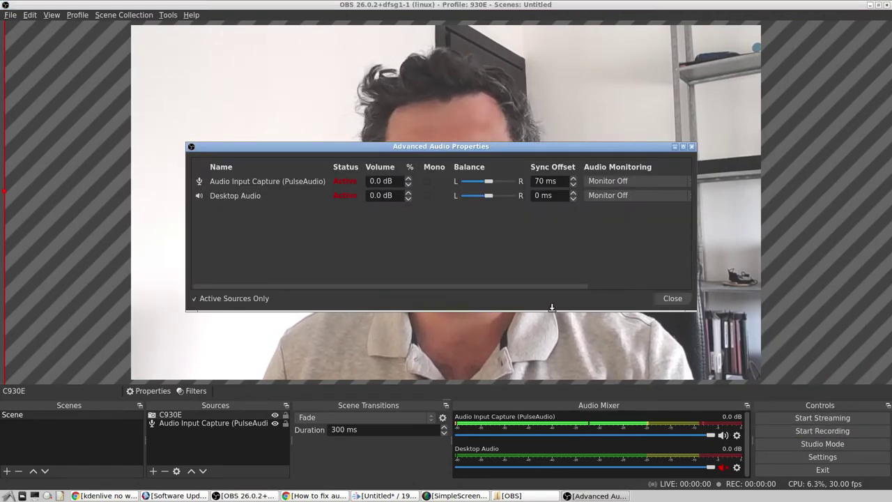
pyautogui.doubleClick(561, 184)
pyautogui.write('60')
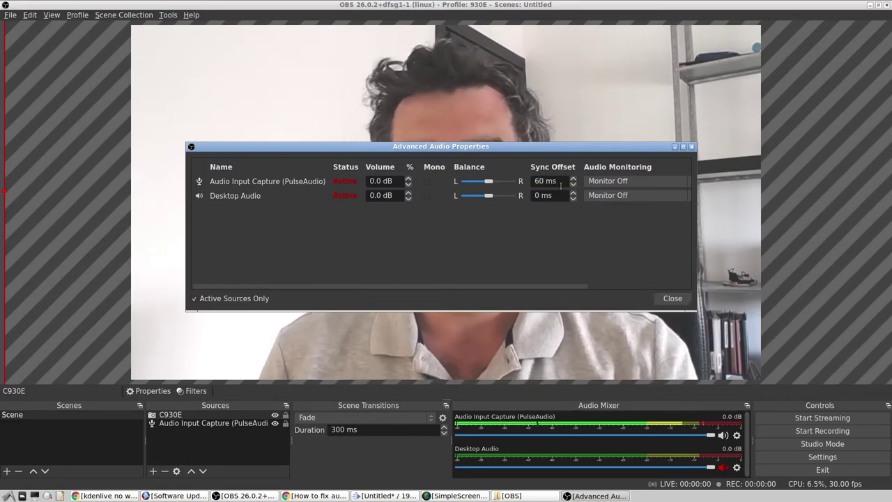
pyautogui.click(673, 302)
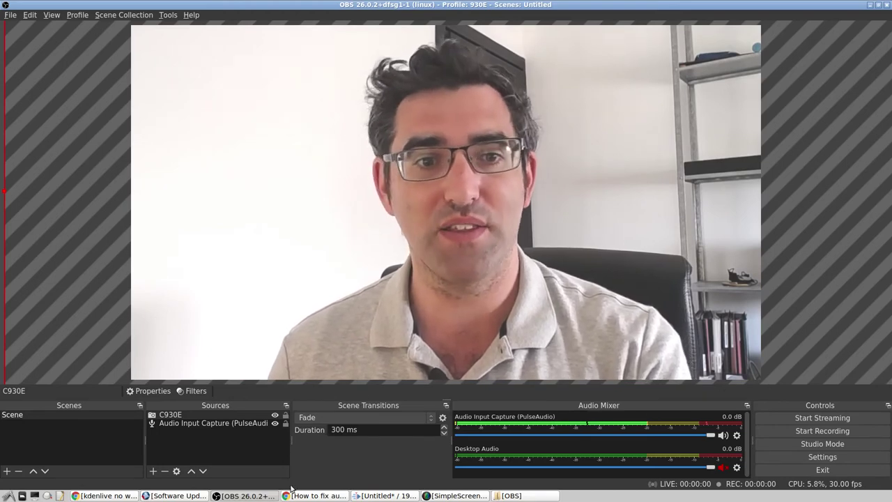
# Step: Record and stop a short new clap clip in front of the webcam
pyautogui.click(822, 431)
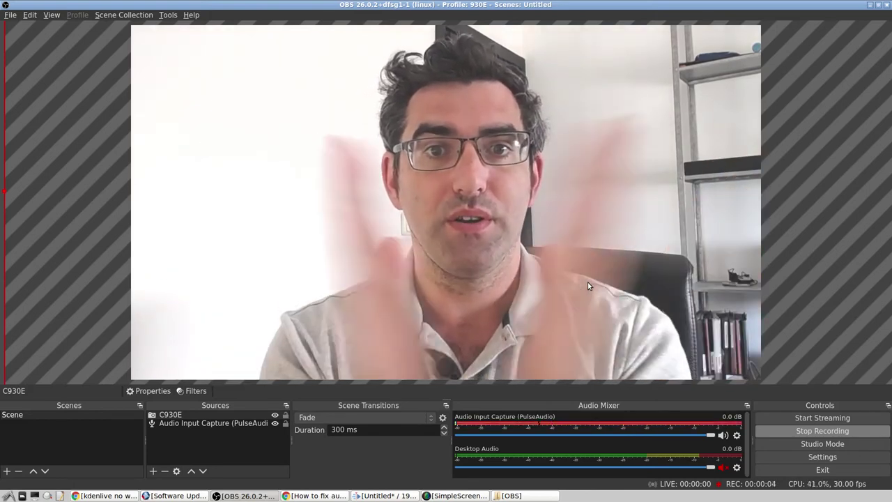
pyautogui.click(779, 429)
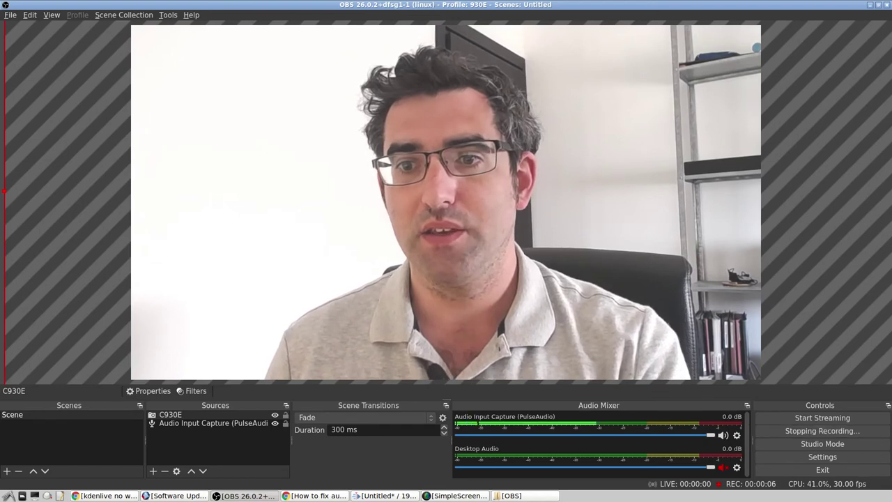
# Step: Back in Kdenlive, clear the old recording from the timeline and delete its clip from the bin
pyautogui.click(374, 495)
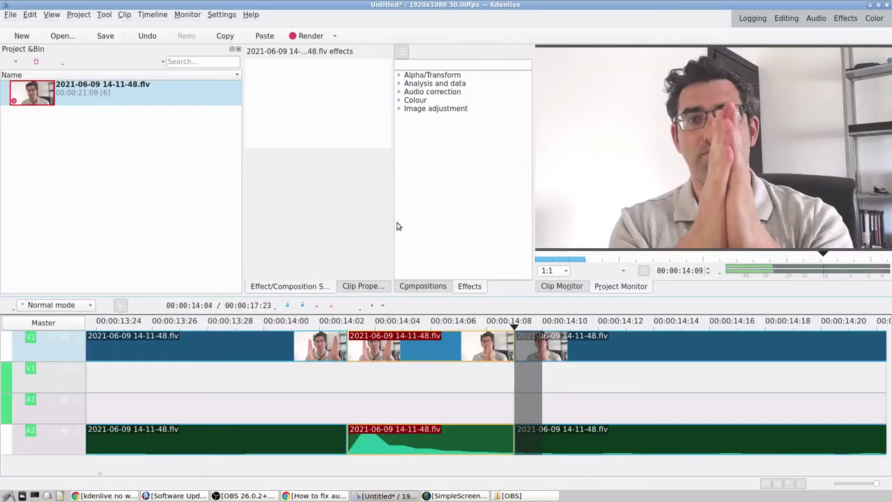
pyautogui.hotkey('ctrl', 'a')
pyautogui.press('Delete')
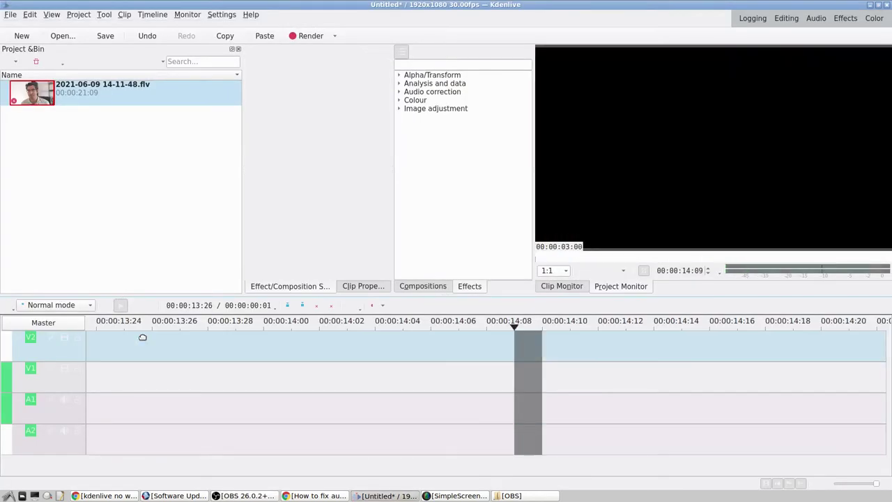
pyautogui.rightClick(95, 96)
pyautogui.click(139, 244)
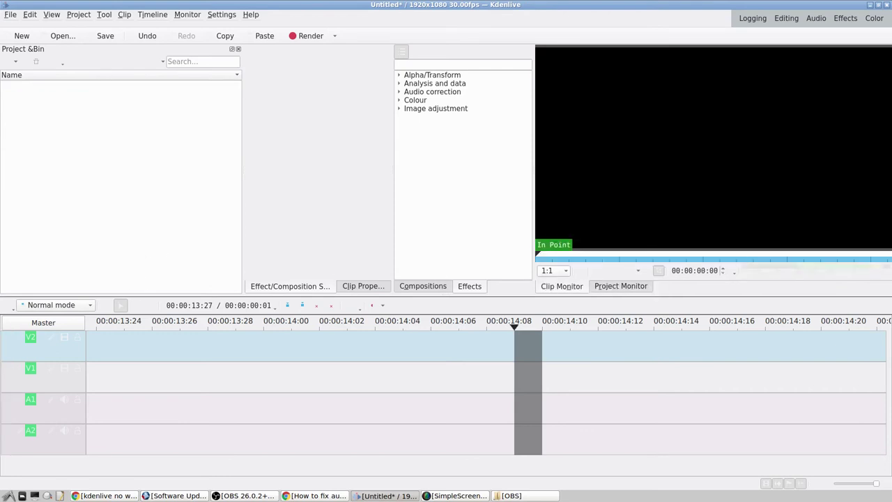
pyautogui.moveTo(386, 496); pyautogui.dragTo(177, 346)
pyautogui.scroll(-2, 208, 387)
pyautogui.click(323, 350)
pyautogui.scroll(-4, 323, 350)
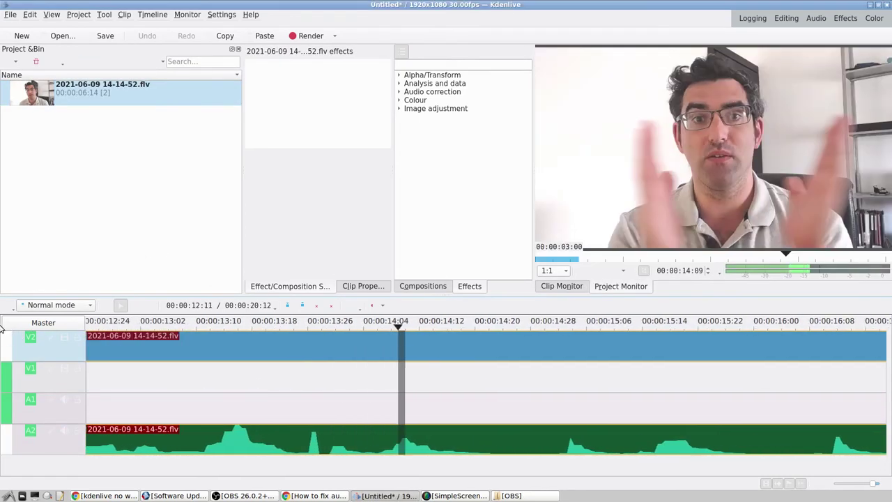
# Step: Move the new clip to the start of the timeline and play it from about 00:00:03:06
pyautogui.moveTo(157, 346); pyautogui.dragTo(216, 416)
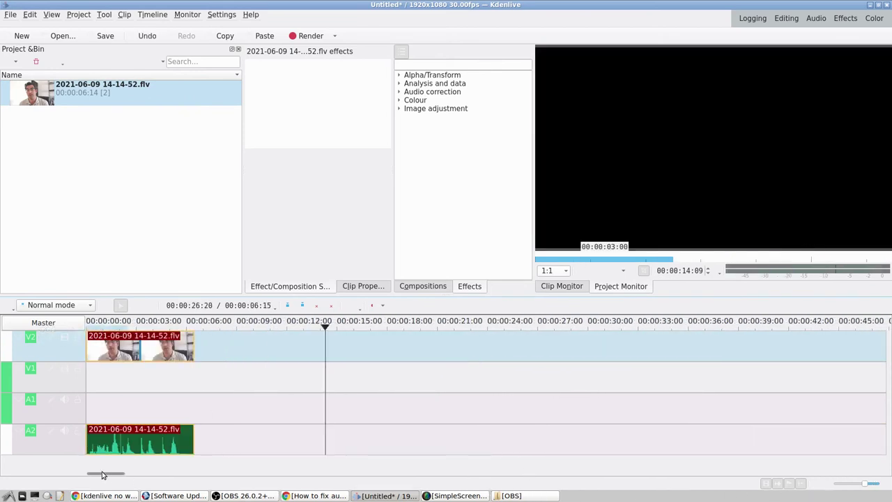
pyautogui.scroll(4, 110, 428)
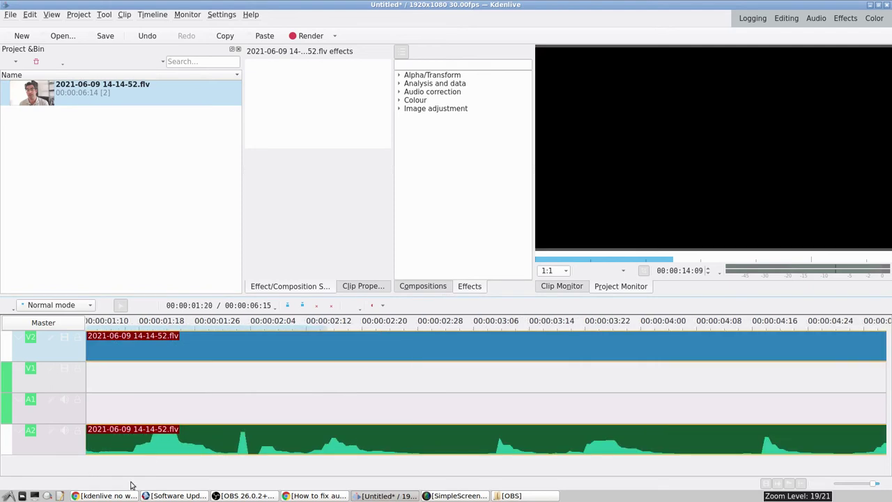
pyautogui.scroll(-1, 105, 439)
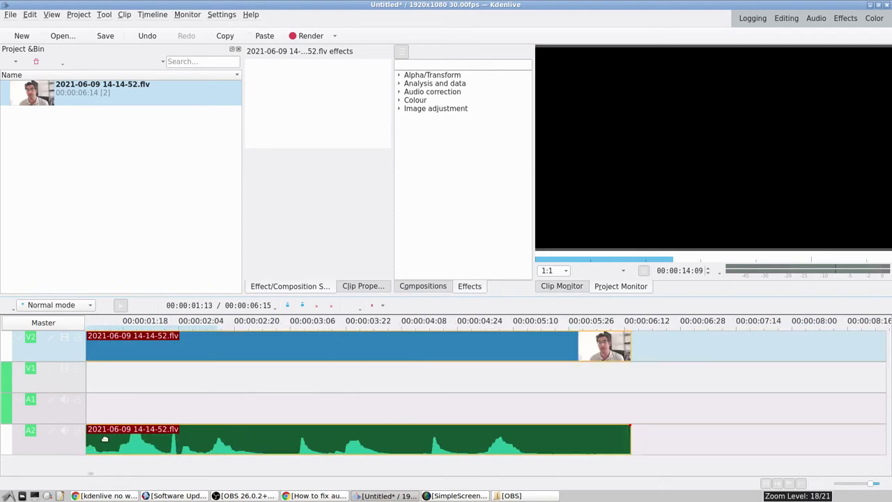
pyautogui.click(313, 326)
pyautogui.press('space')
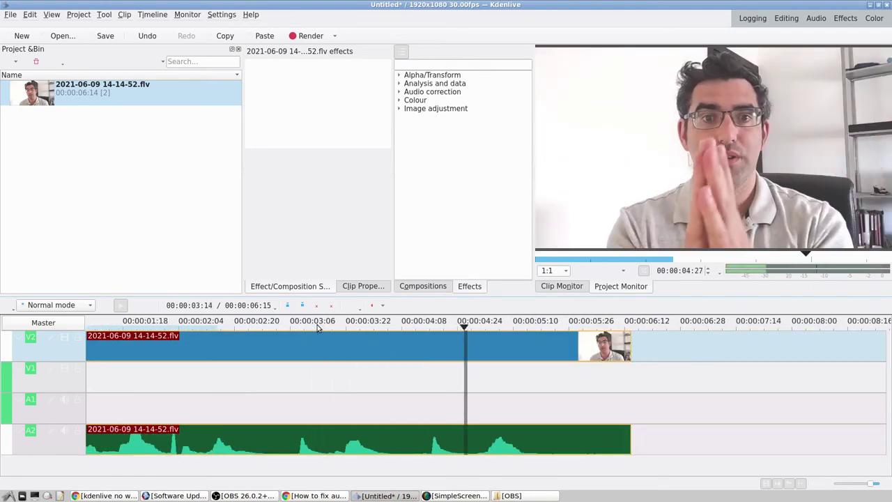
# Step: Step back and zoom in to put the playhead on the clap at 00:00:02:13
pyautogui.click(225, 326)
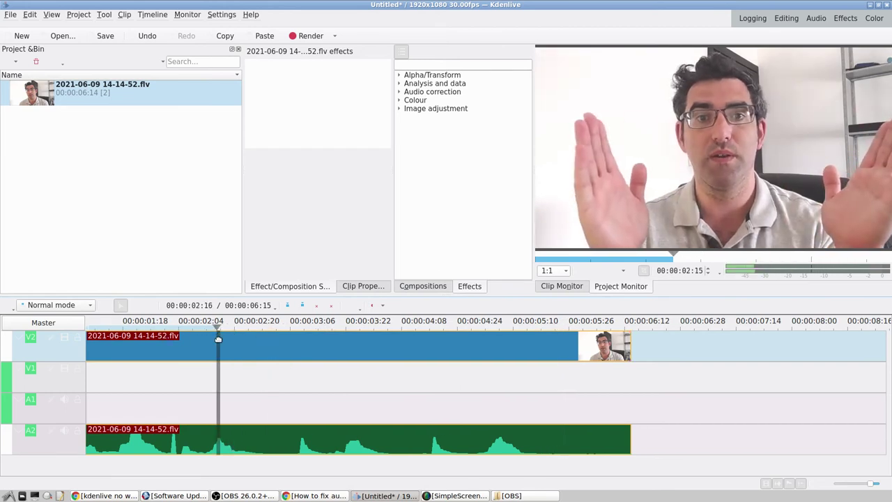
pyautogui.click(219, 338)
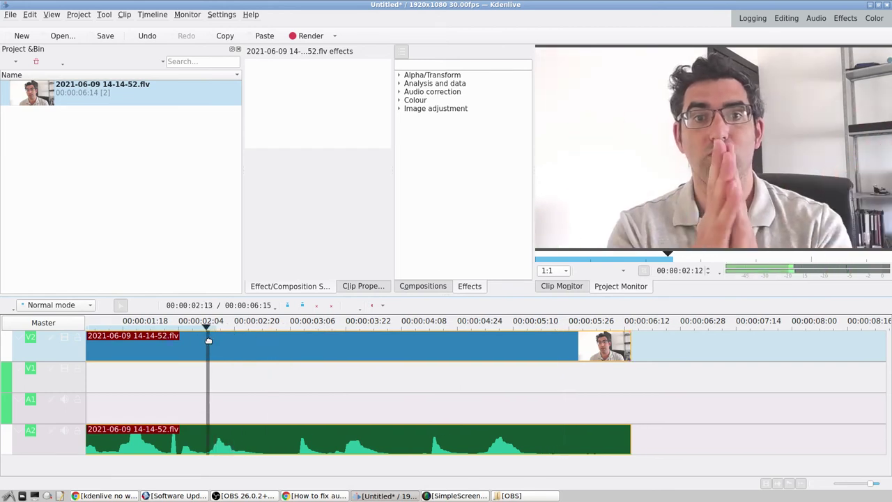
pyautogui.scroll(6, 213, 378)
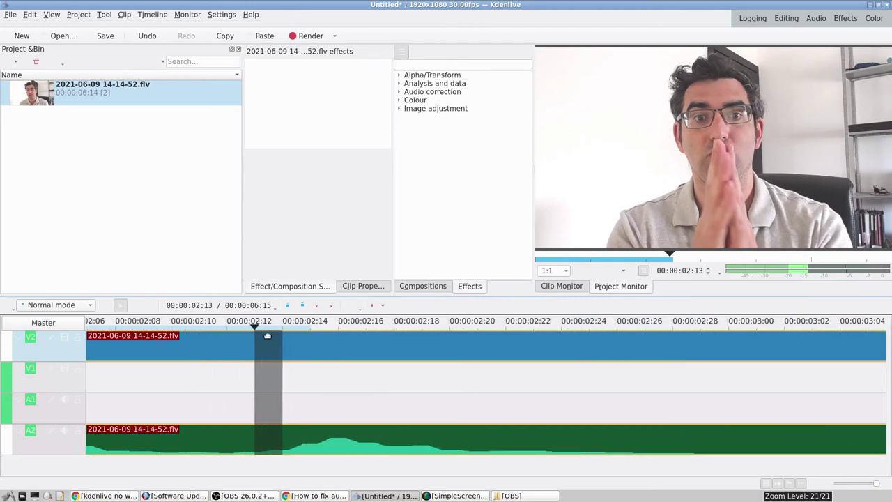
pyautogui.click(251, 328)
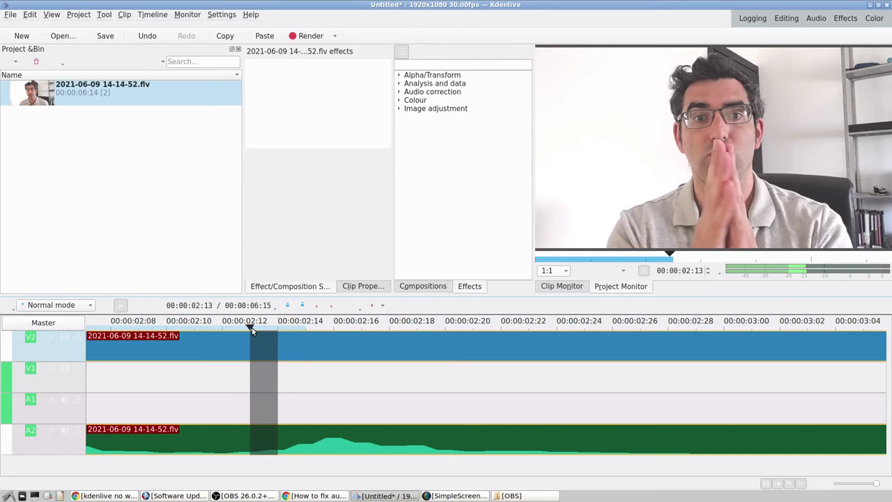
# Step: Cut the V2 clip at 00:00:02:13 and again at 00:00:02:16 around the clap
pyautogui.moveTo(251, 328)
pyautogui.mouseDown()
pyautogui.moveTo(204, 328)
pyautogui.moveTo(259, 327)
pyautogui.mouseUp()
pyautogui.rightClick(264, 339)
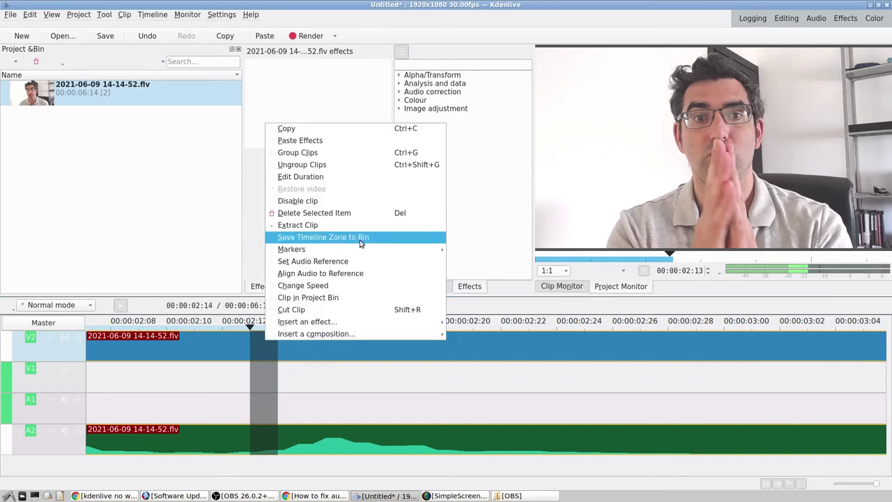
pyautogui.click(339, 313)
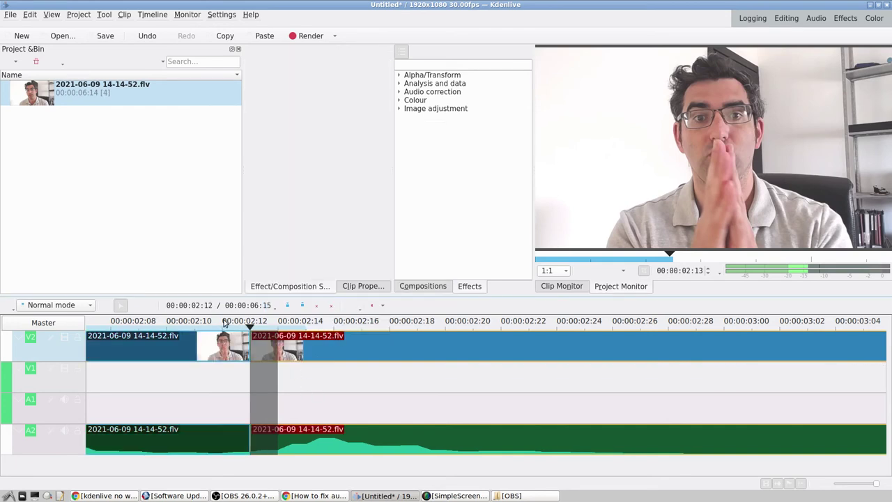
pyautogui.moveTo(248, 328); pyautogui.dragTo(334, 327)
pyautogui.rightClick(343, 346)
pyautogui.click(369, 313)
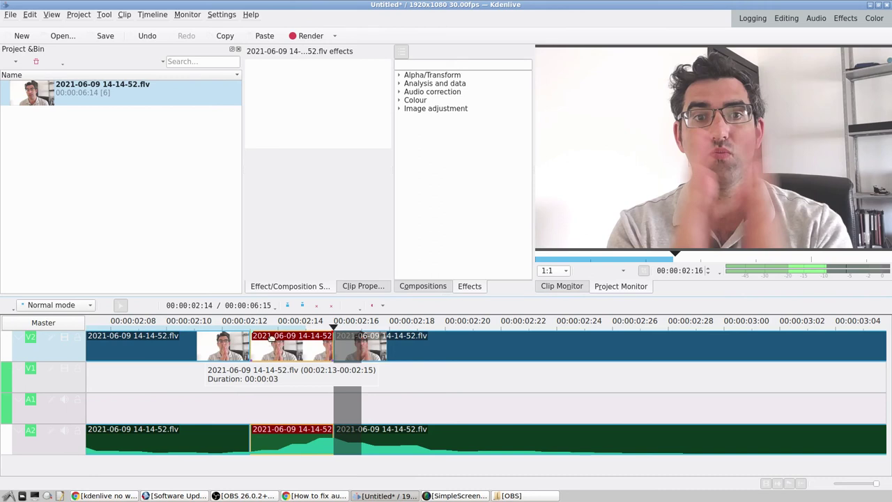
pyautogui.rightClick(286, 350)
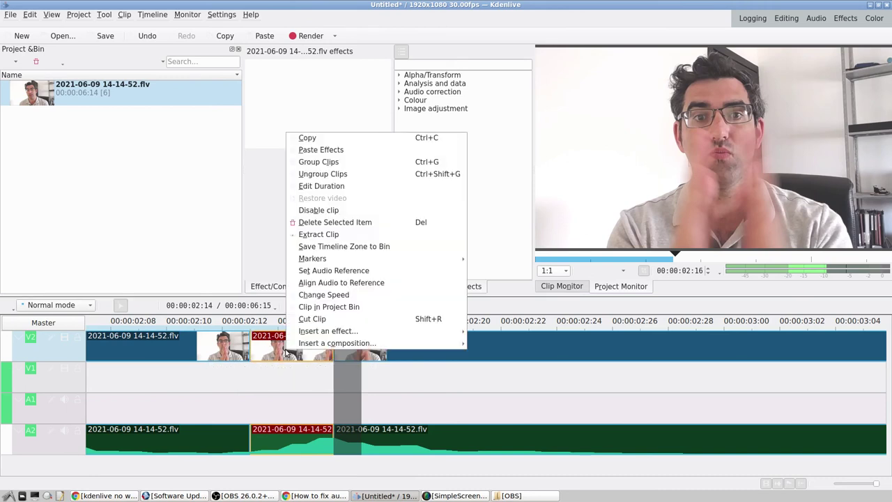
pyautogui.click(382, 186)
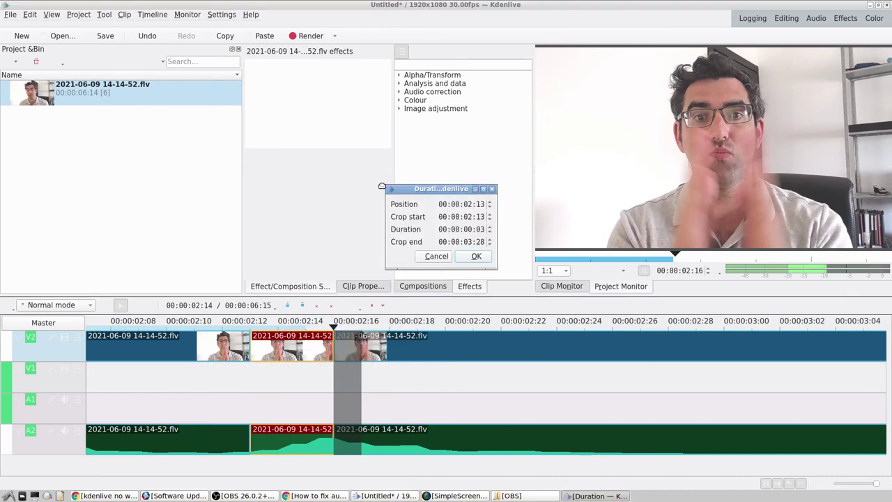
pyautogui.click(436, 256)
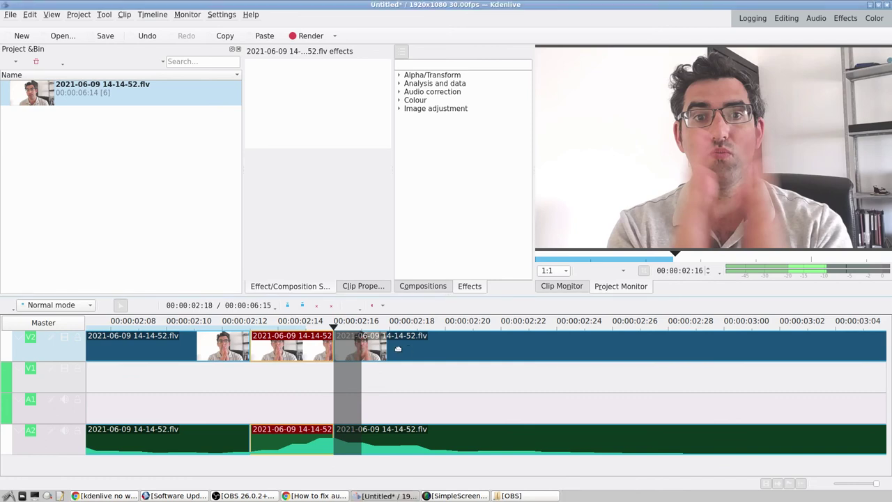
pyautogui.click(179, 319)
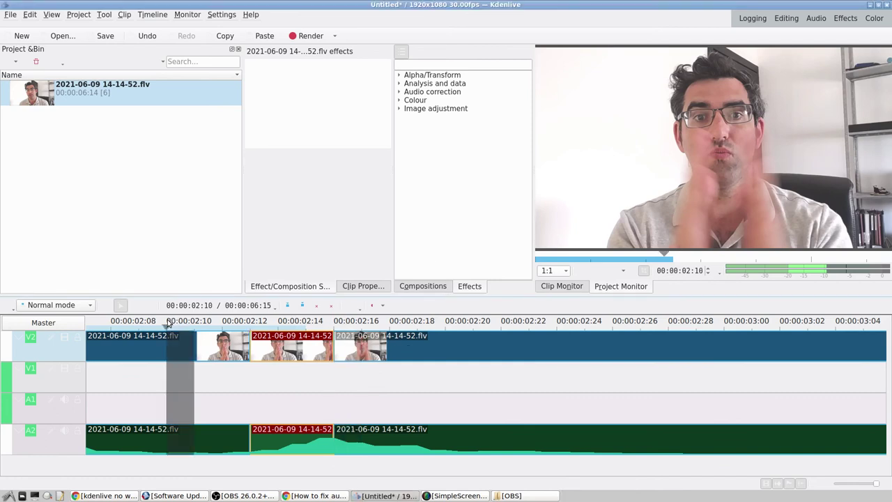
pyautogui.scroll(-2, 458, 394)
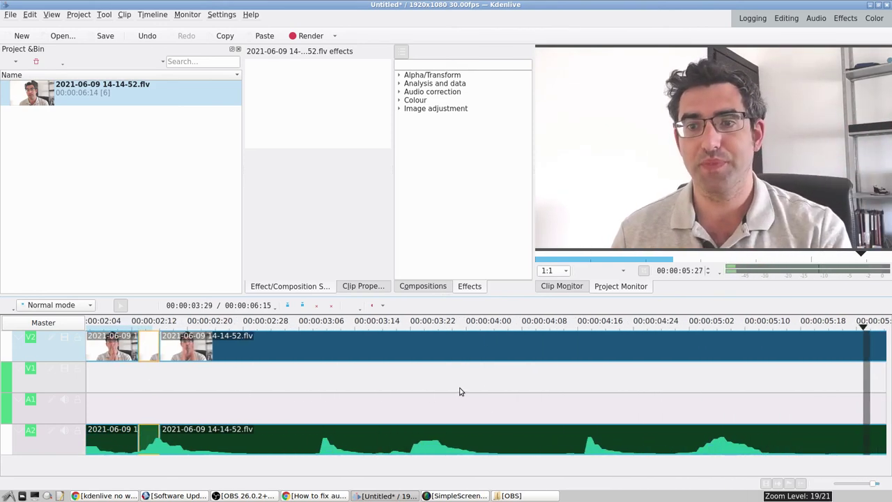
# Step: Minimise Kdenlive and bring the SimpleScreenRecorder window to the front
pyautogui.click(871, 5)
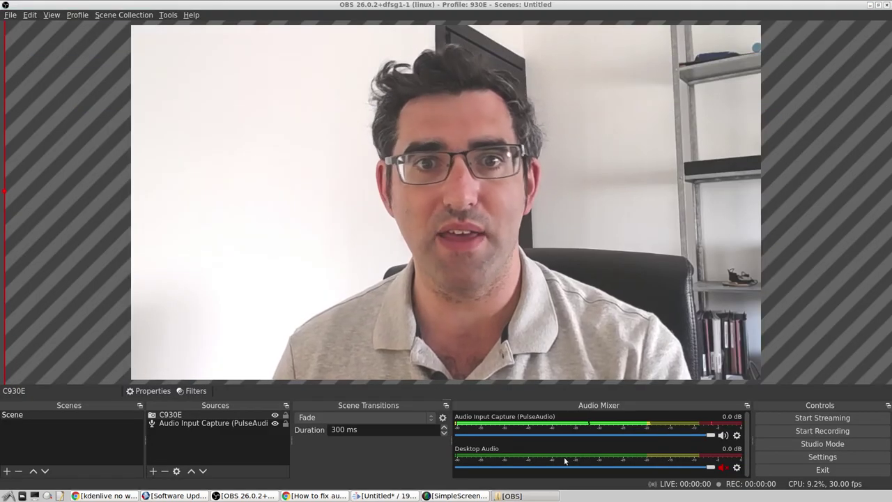
pyautogui.click(476, 497)
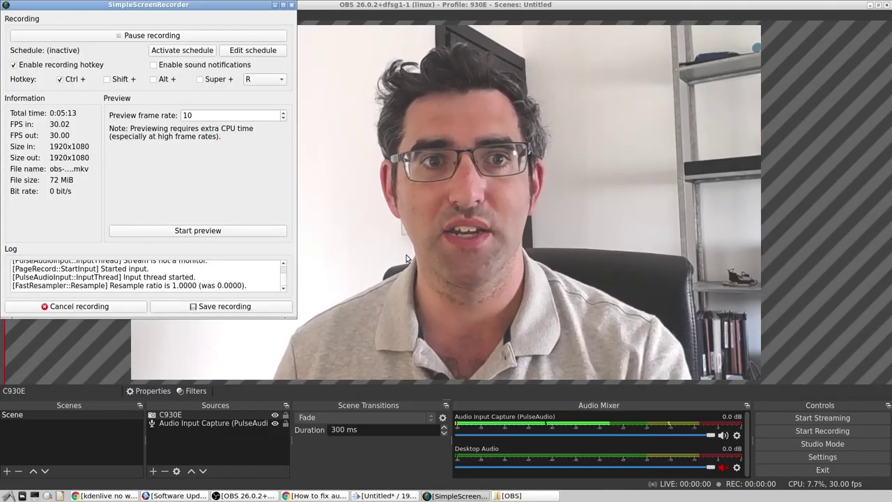